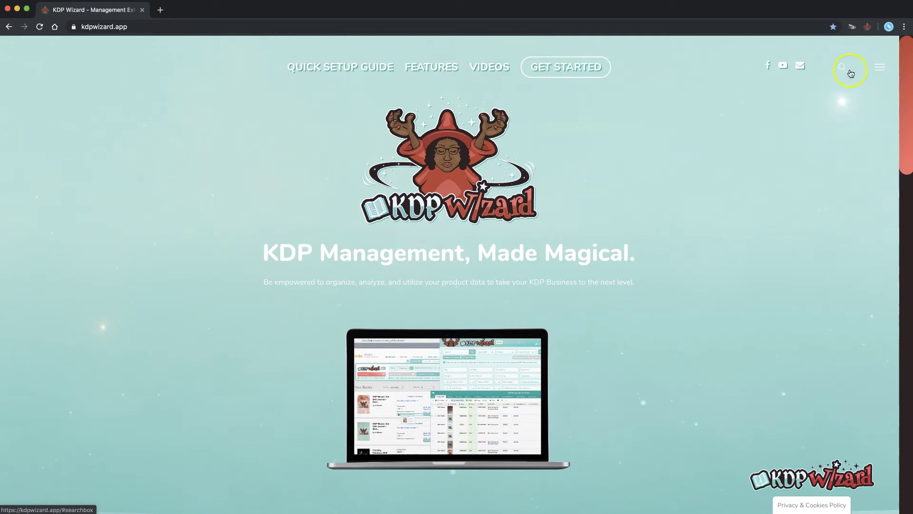
Step: Open the KDP Wizard site's navigation menu, then close it again
click(879, 67)
click(679, 178)
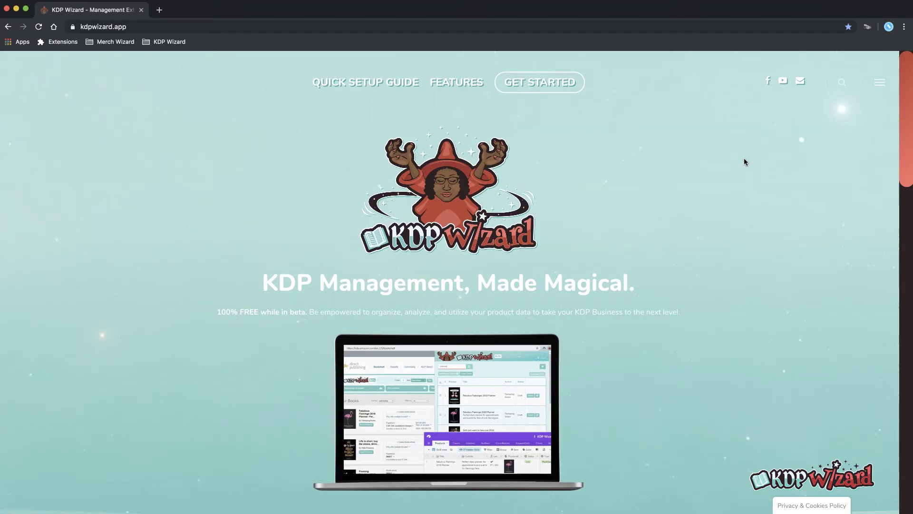
Step: Install the KDP Wizard Kindle Direct Publishing Manager extension from its Chrome Web Store listing
click(879, 82)
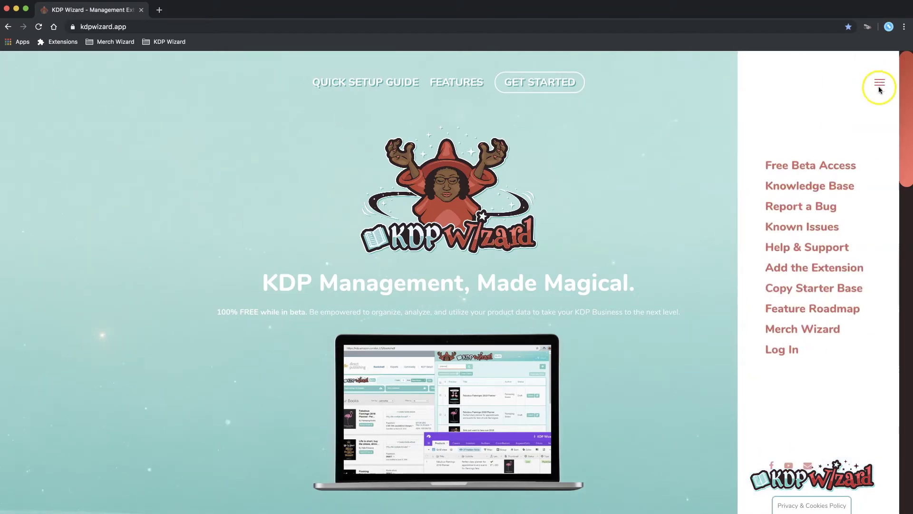
click(850, 267)
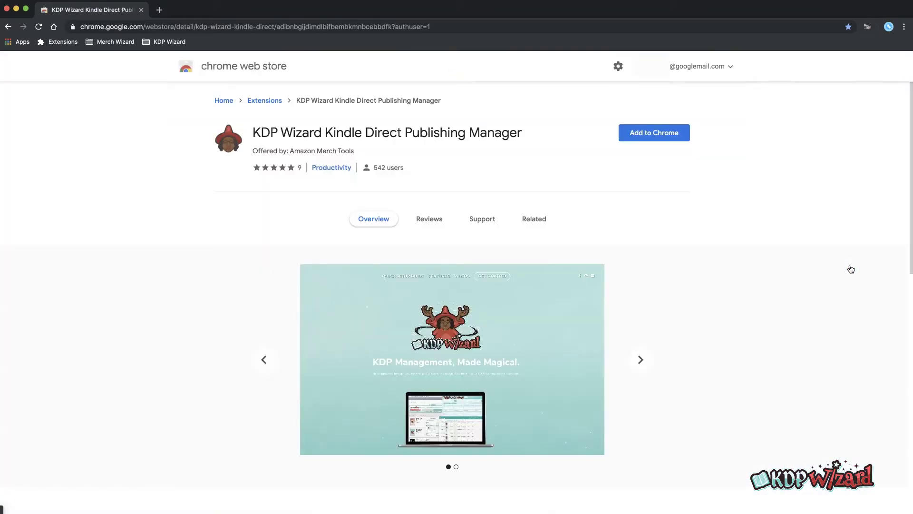
click(675, 135)
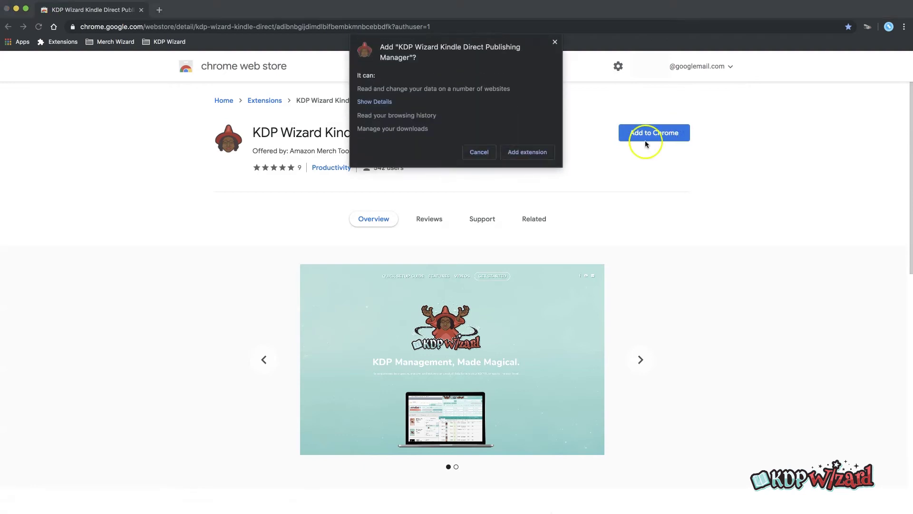
click(547, 153)
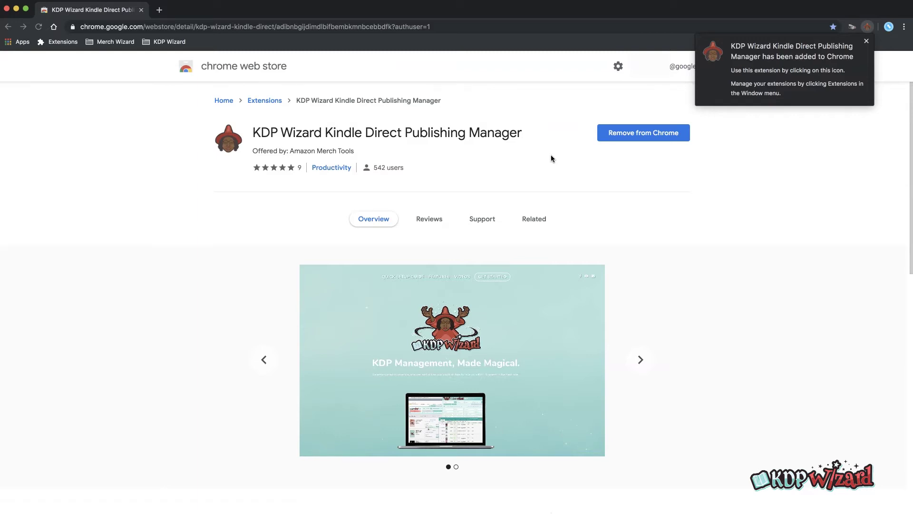
click(866, 42)
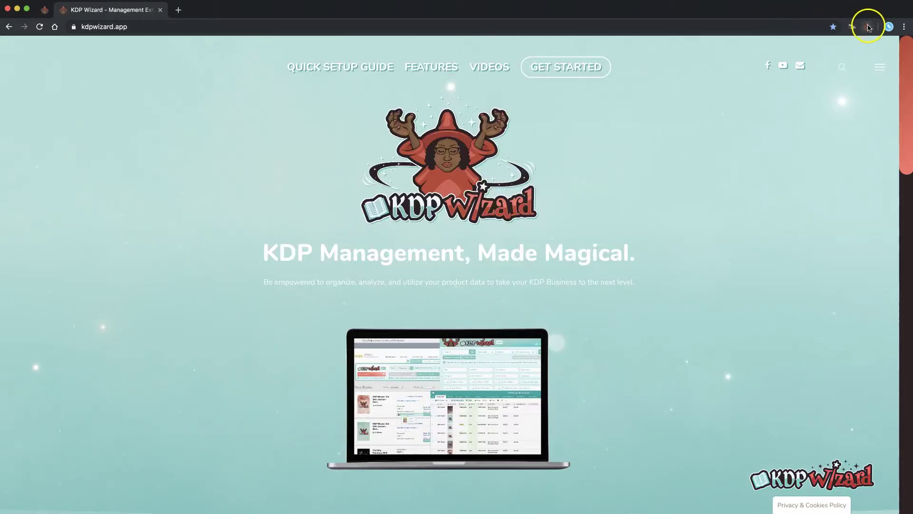
Step: From the extension, show the pricing plans' monthly prices and start buying lifetime Elite access
click(868, 27)
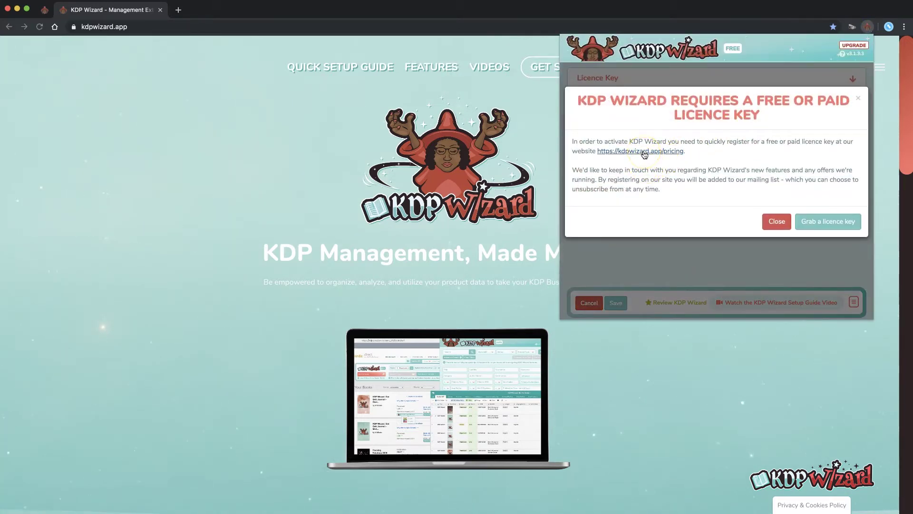
click(820, 223)
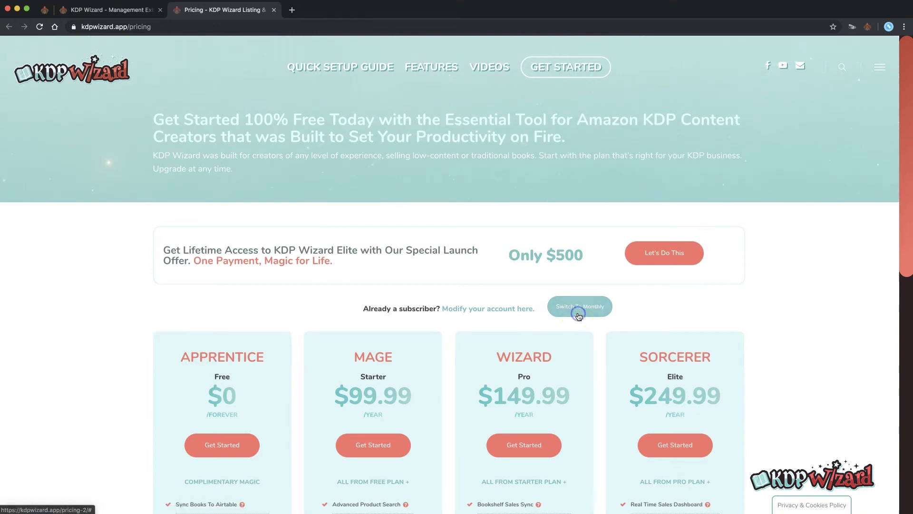
click(579, 316)
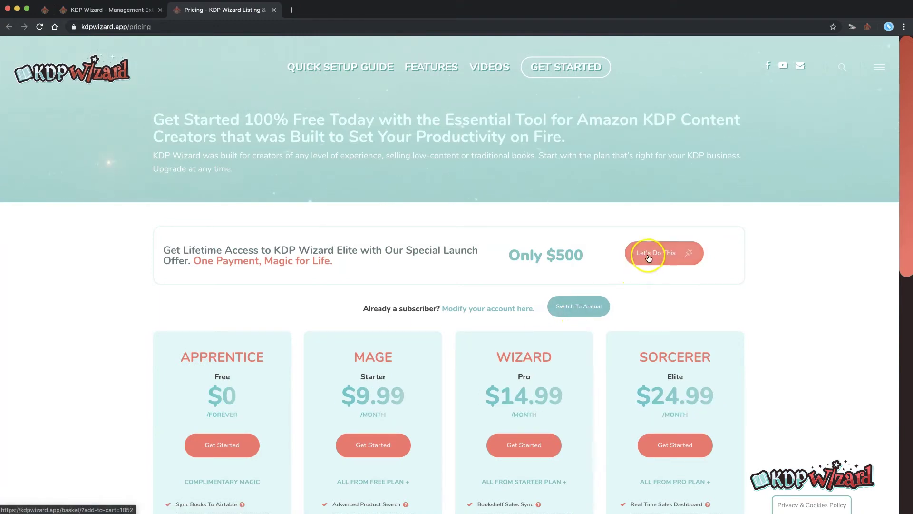
click(649, 258)
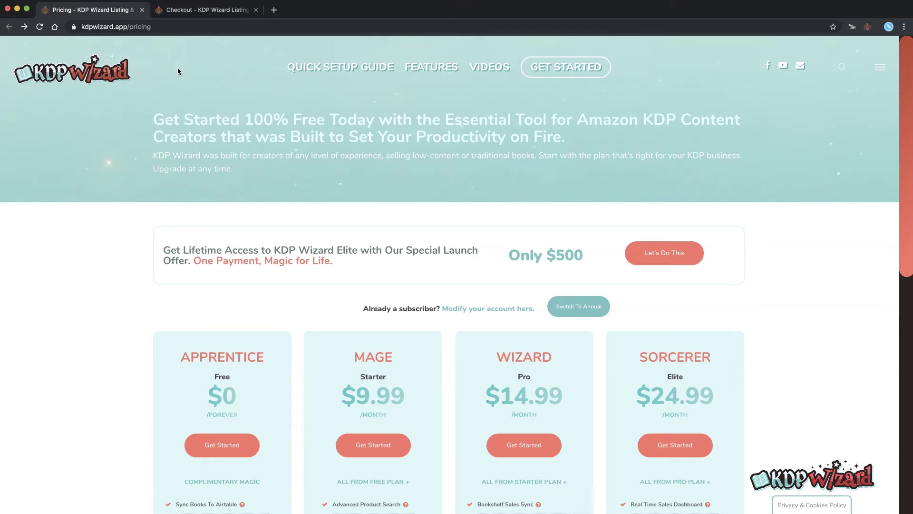
Step: Activate the Elite licence with the order's API key from the checkout confirmation
key(ctrl+Tab)
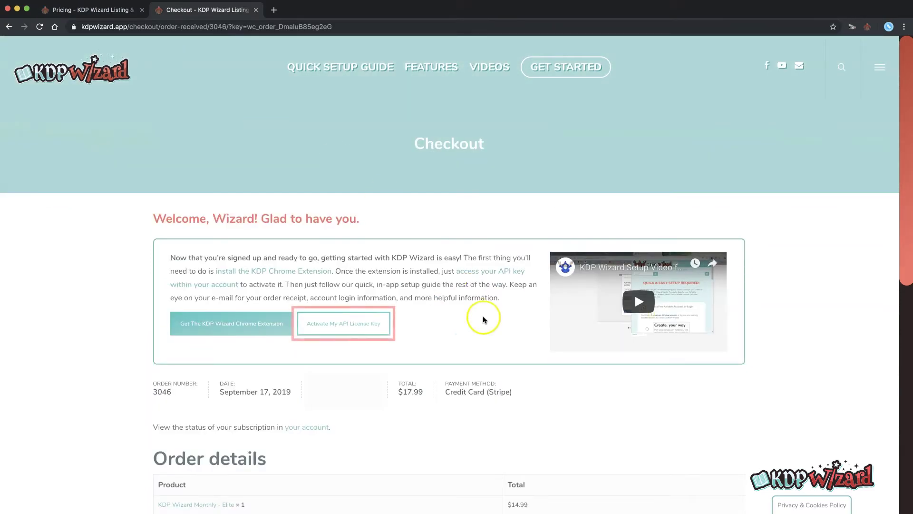
click(354, 332)
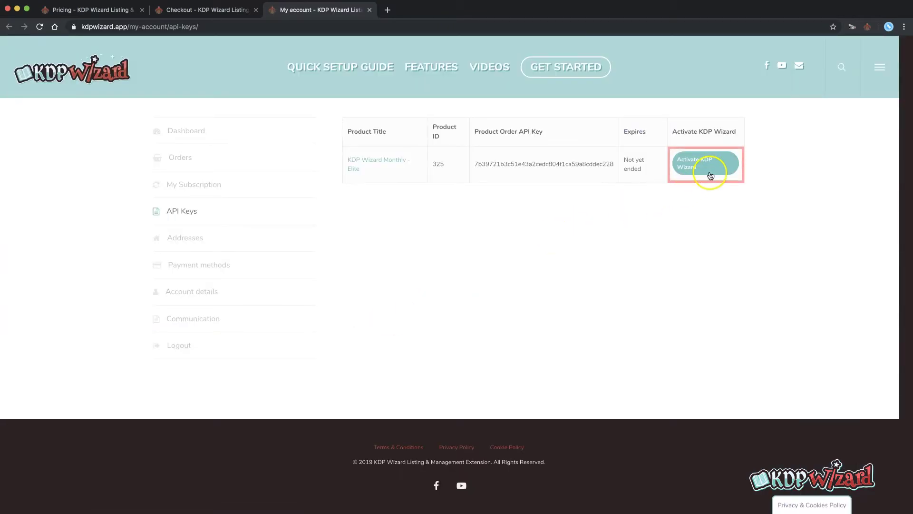
click(716, 169)
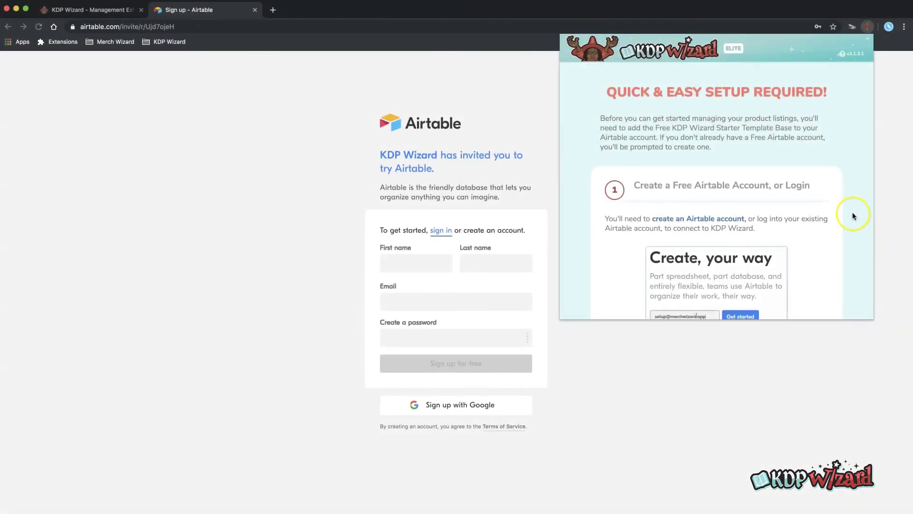
Step: Sign in to an existing Airtable account and open its Account overview page
scroll(853, 212, down, 3)
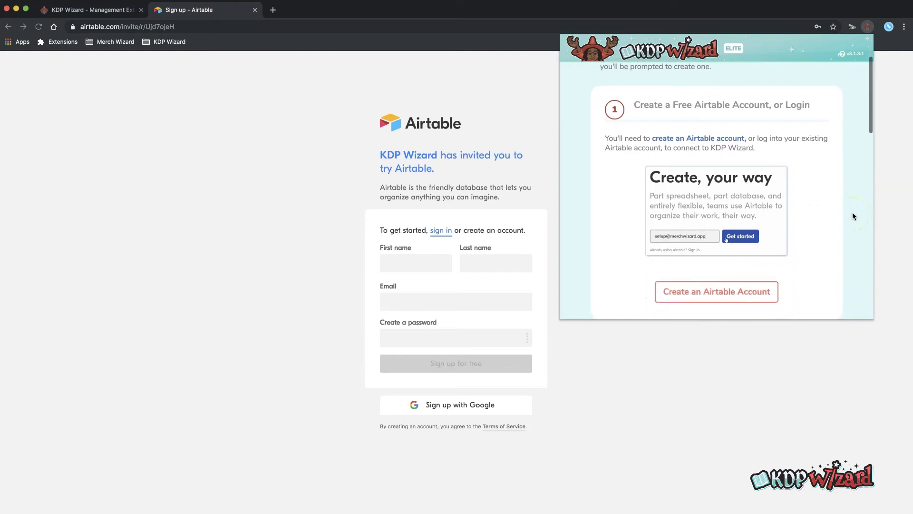
click(726, 298)
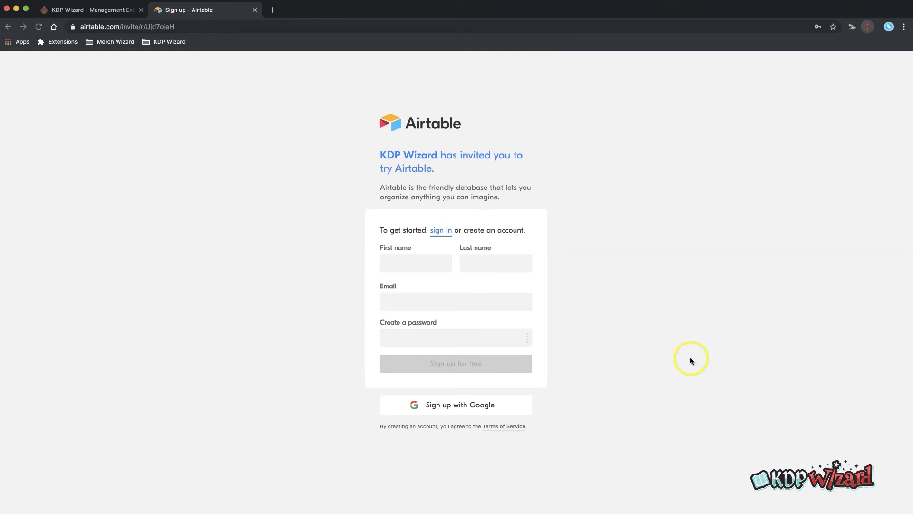
click(447, 232)
click(409, 299)
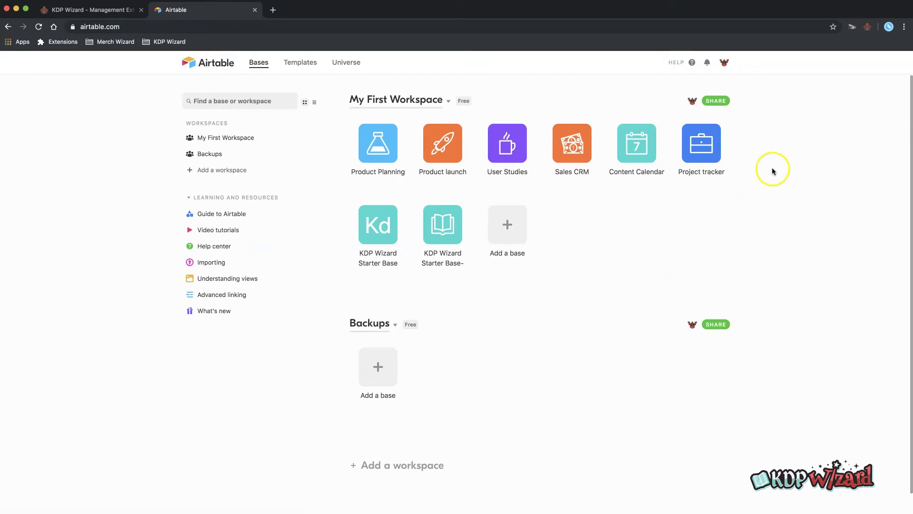
click(724, 62)
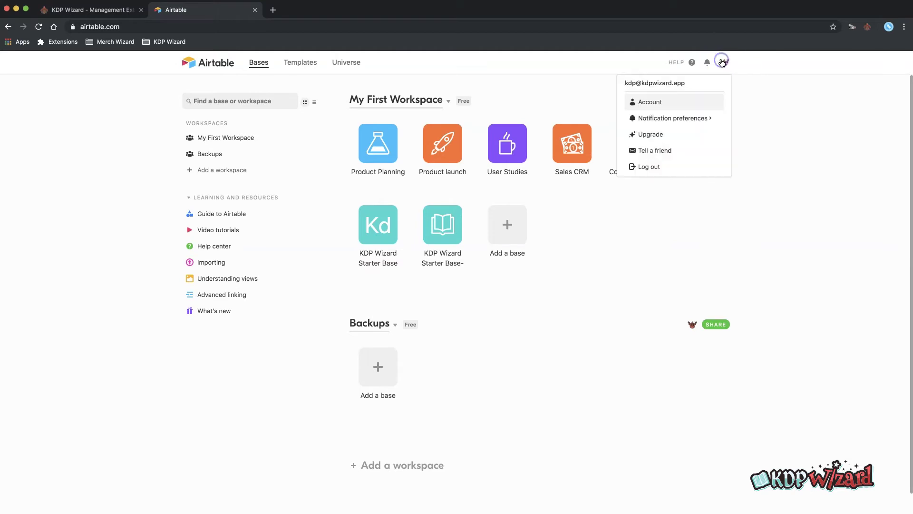
click(707, 102)
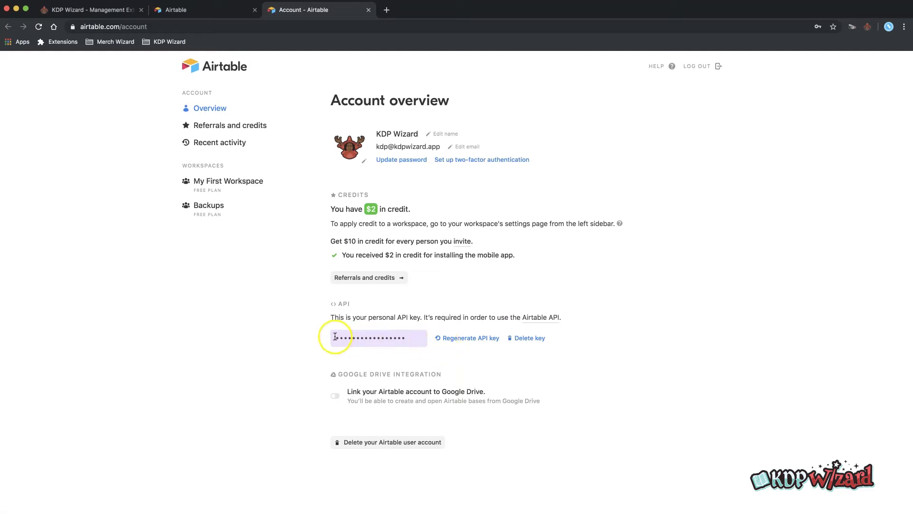
Step: Open the KDP Wizard Starter Base from the extension guide and copy it into My First Workspace
click(867, 26)
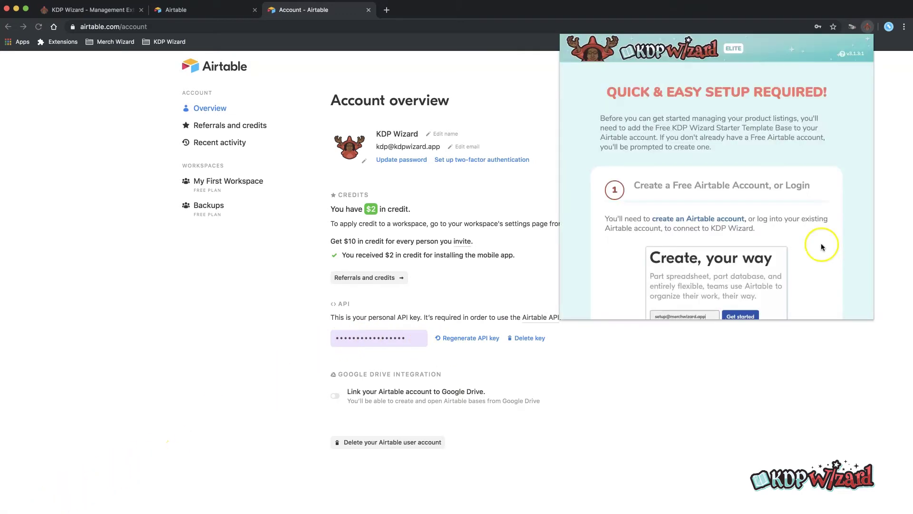
scroll(830, 244, down, 10)
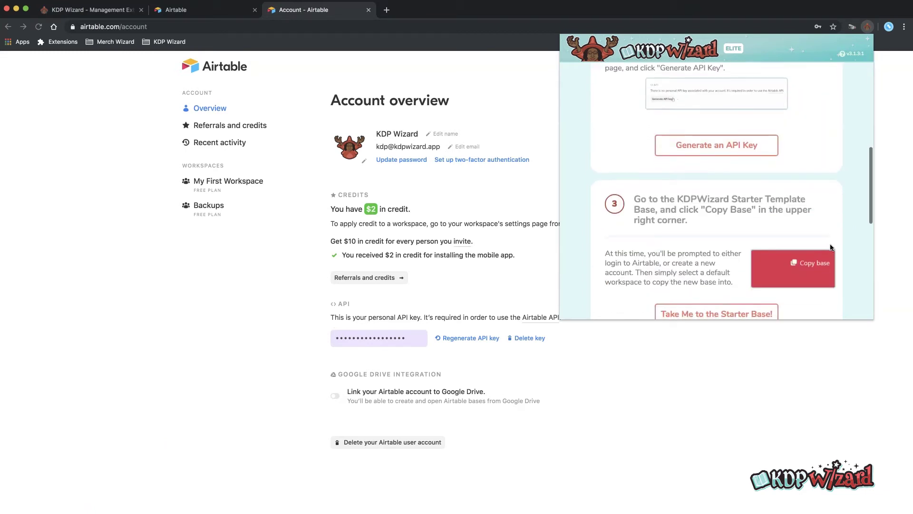
click(761, 288)
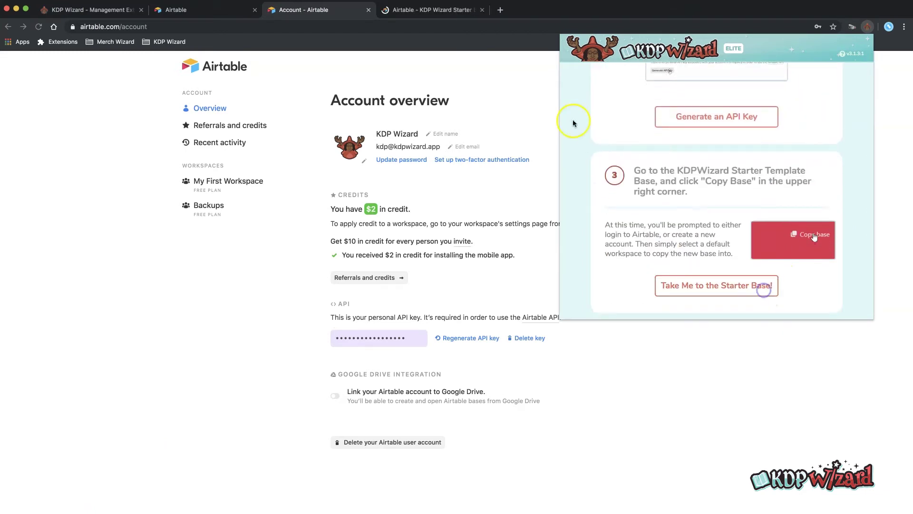
click(462, 14)
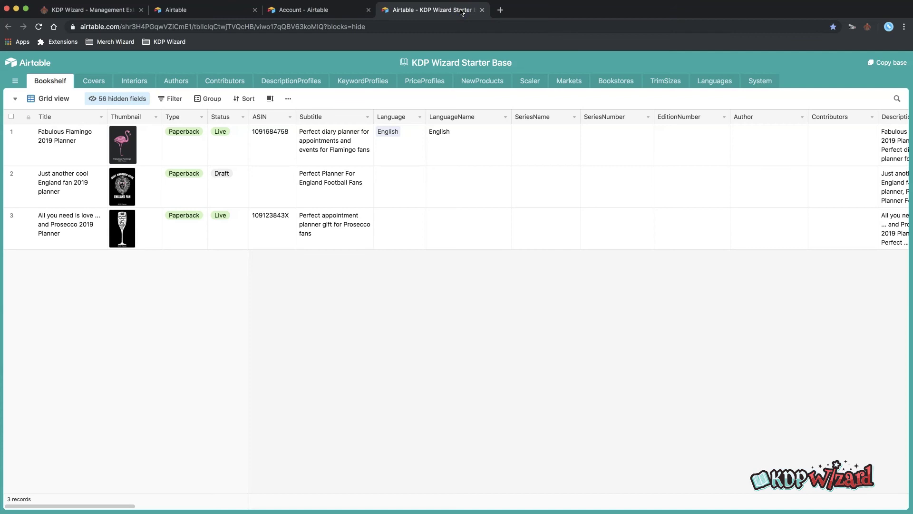
click(109, 10)
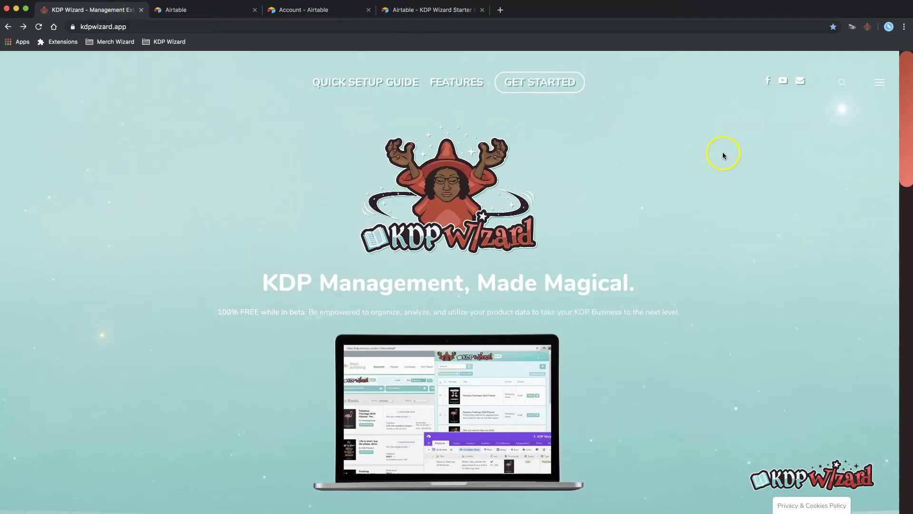
click(879, 83)
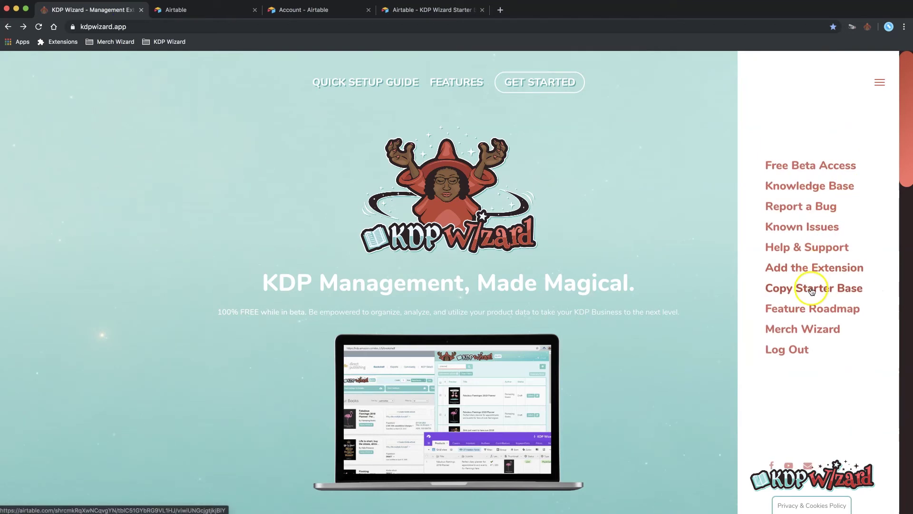
click(428, 10)
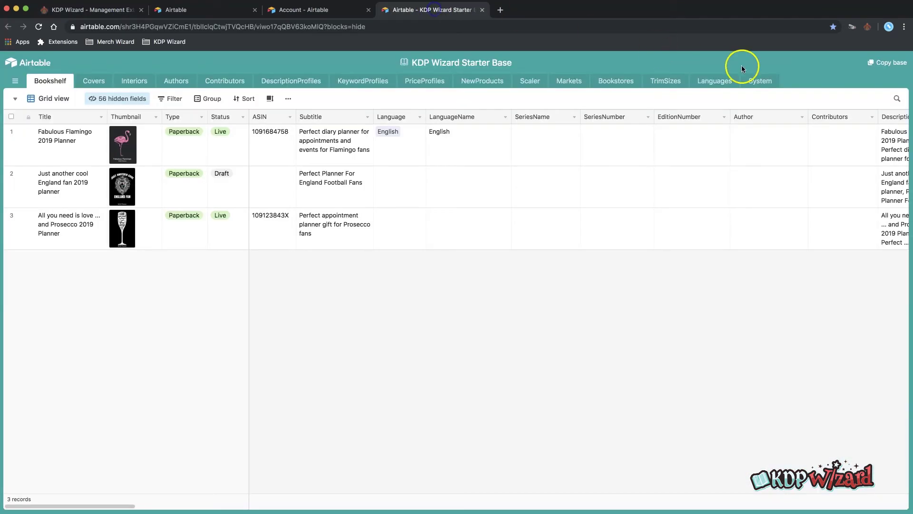
click(893, 63)
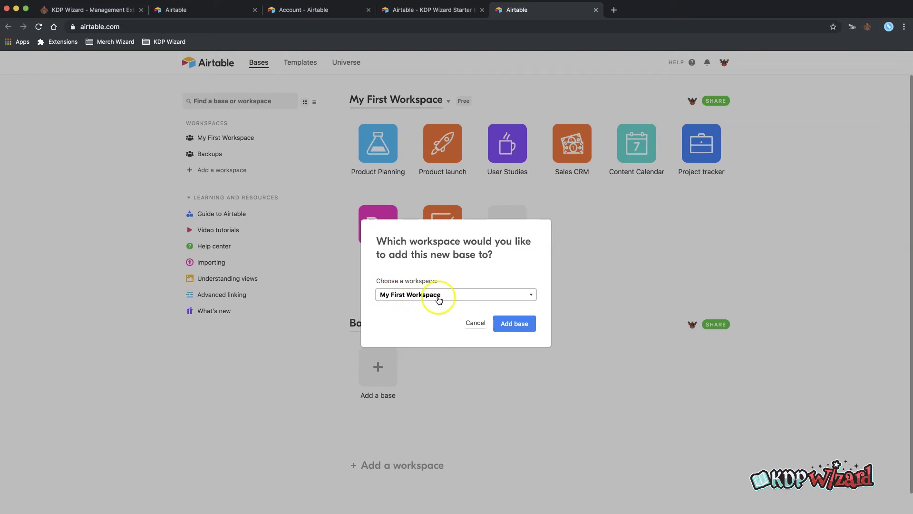
click(512, 327)
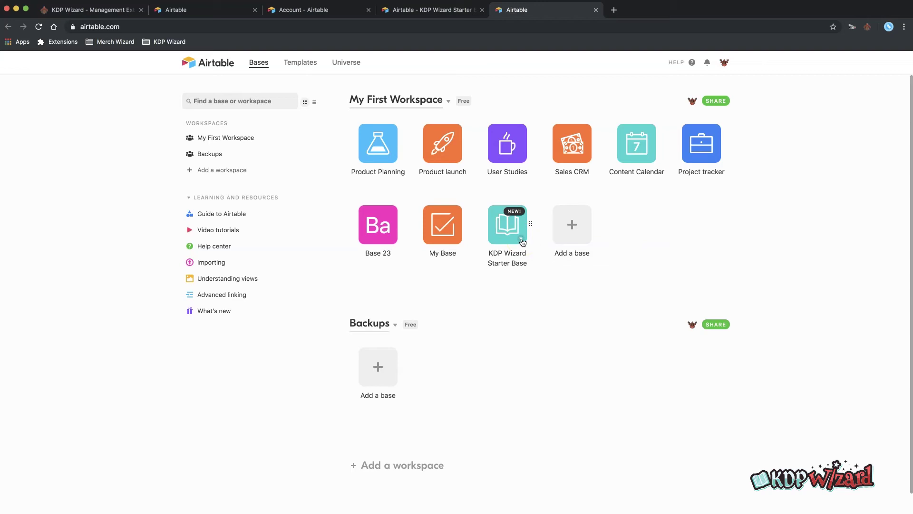
Step: Rename the copied base to KDP Wizard Base, keeping its teal colour and book icon
click(521, 240)
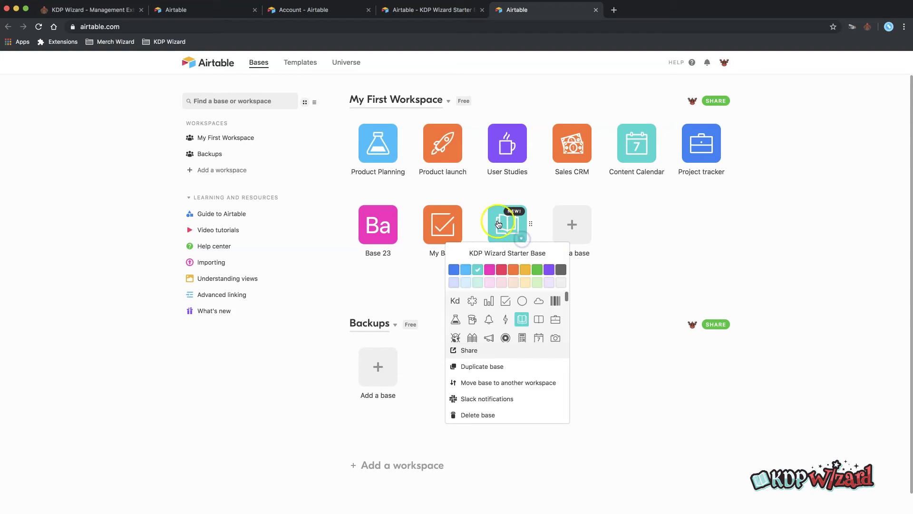
click(531, 253)
key(BackSpace)
key(BackSpace)
key(BackSpace)
key(BackSpace)
key(BackSpace)
key(BackSpace)
key(BackSpace)
key(BackSpace)
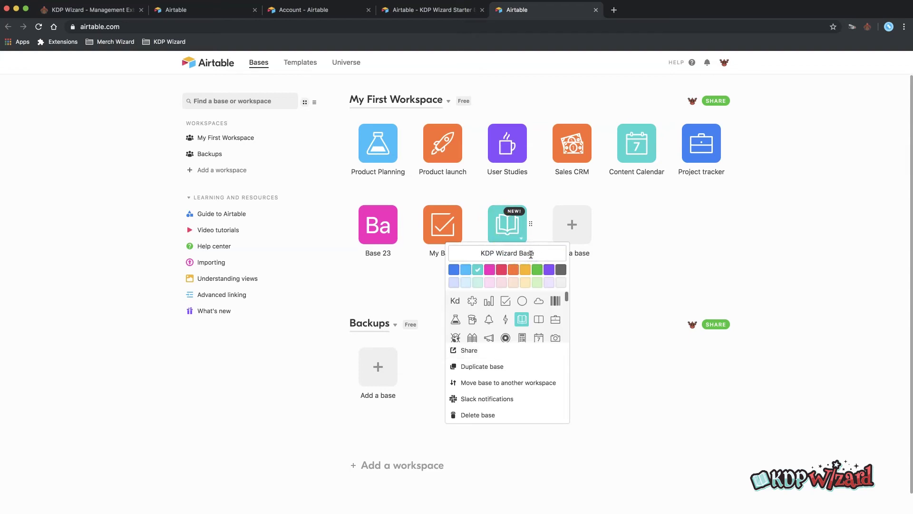
click(508, 253)
click(489, 269)
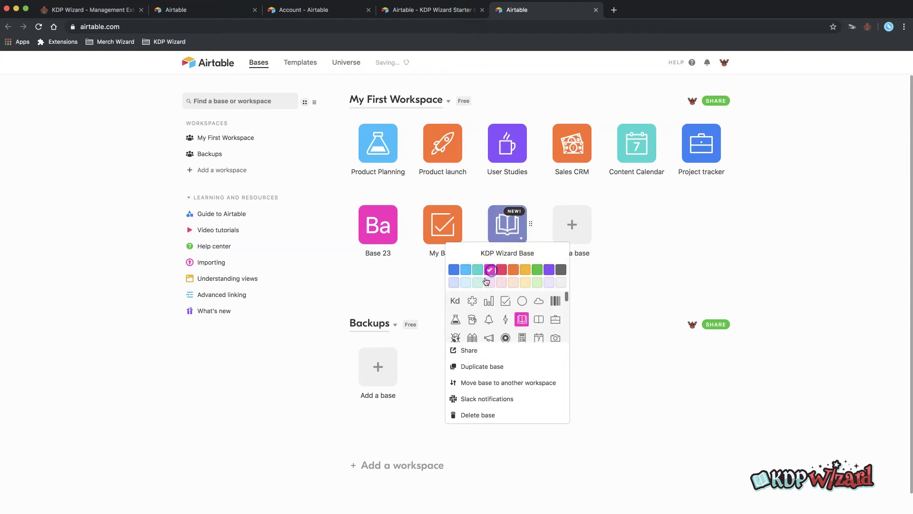
click(455, 301)
click(455, 319)
click(473, 319)
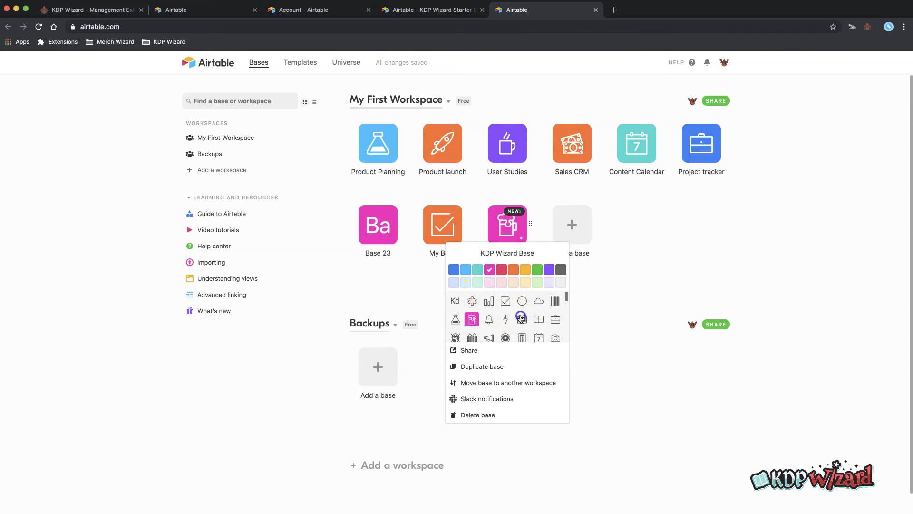
click(522, 319)
click(478, 269)
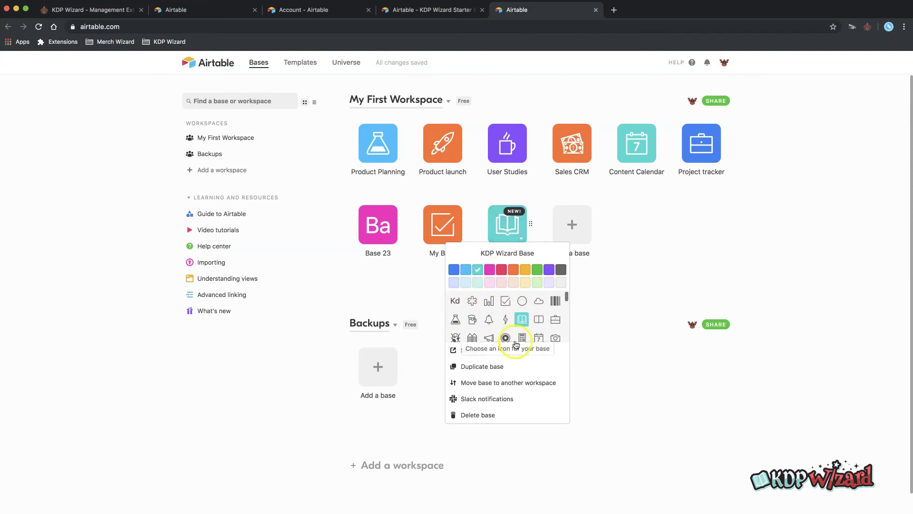
Step: Duplicate KDP Wizard Base into the Backups workspace
click(544, 371)
click(518, 262)
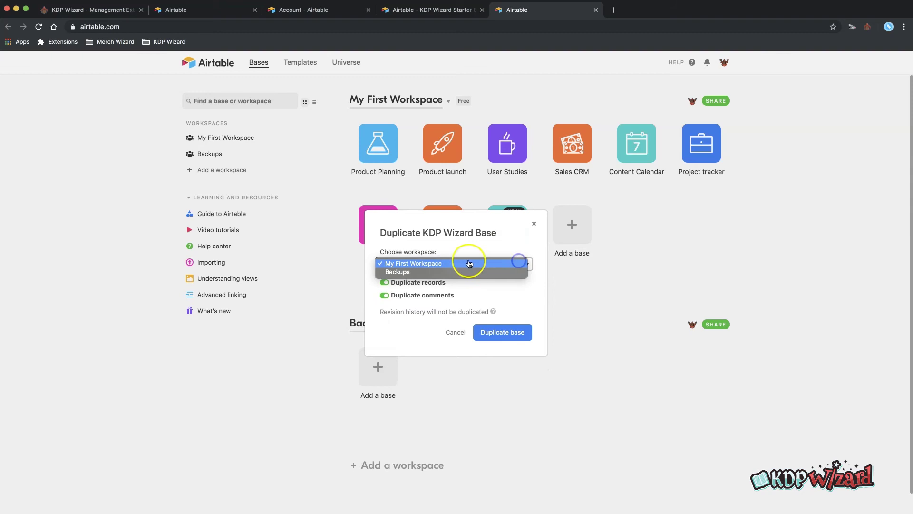
click(461, 272)
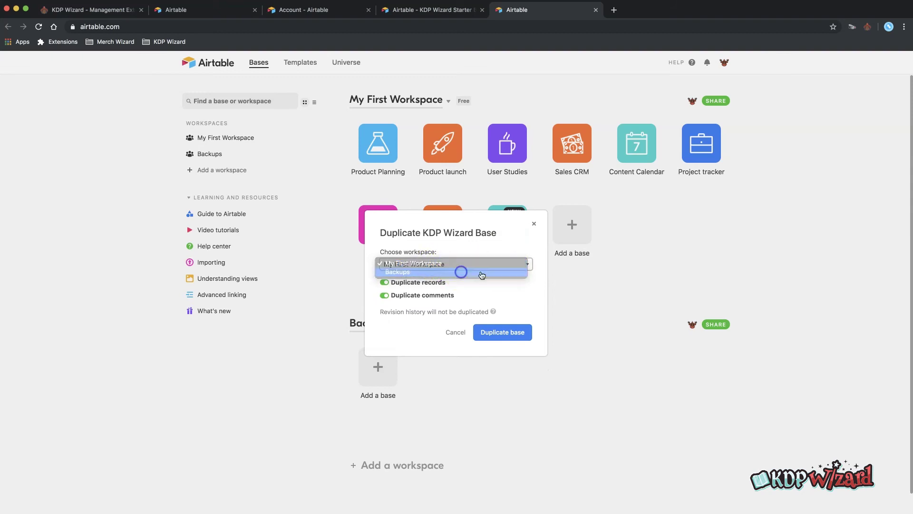
click(484, 333)
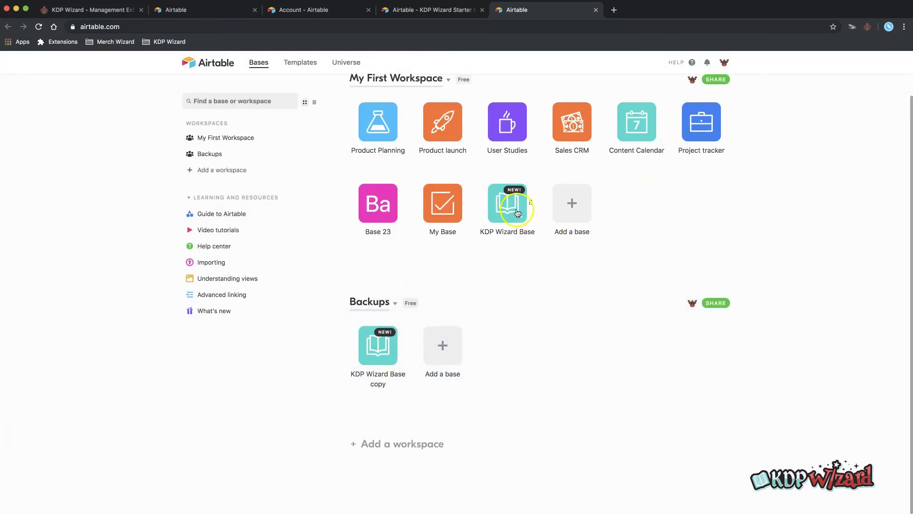
Step: Open KDP Wizard Base and bring up its API documentation from the Help menu
click(518, 212)
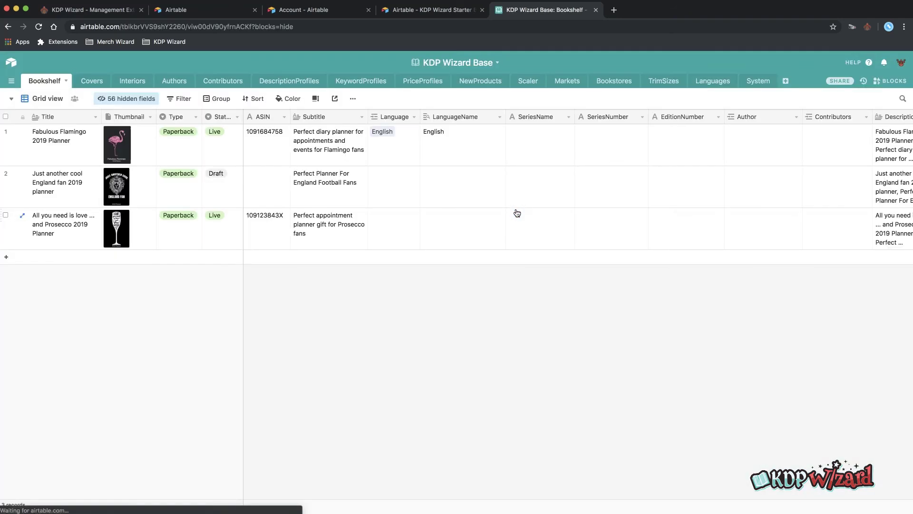
click(853, 62)
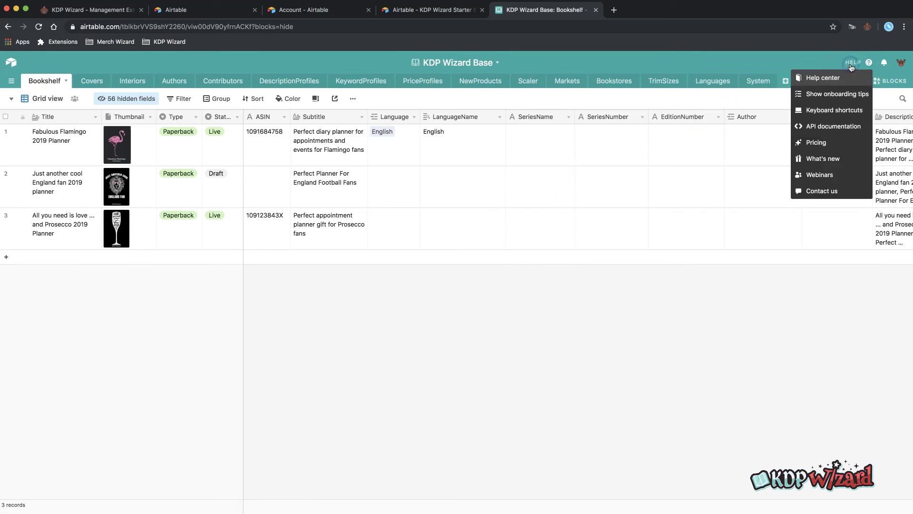
click(846, 126)
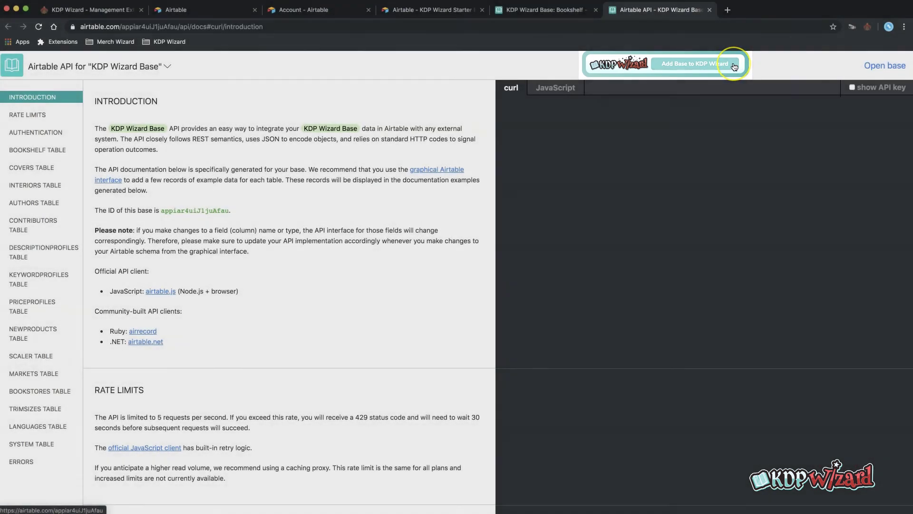
Step: Add KDP Wizard Base to KDP Wizard from the banner on its API documentation page
click(734, 66)
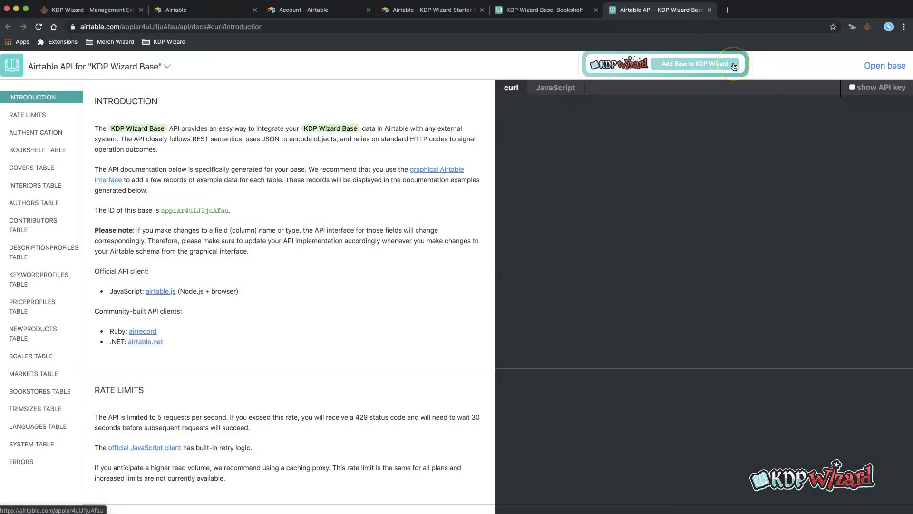